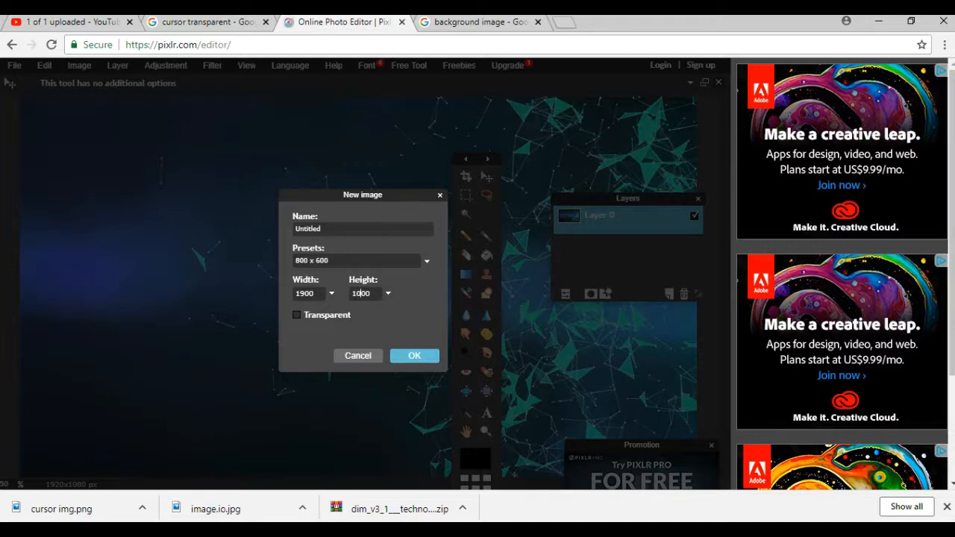
Create a new blank image 1900 x 1000 pixels in size.
key("Return")
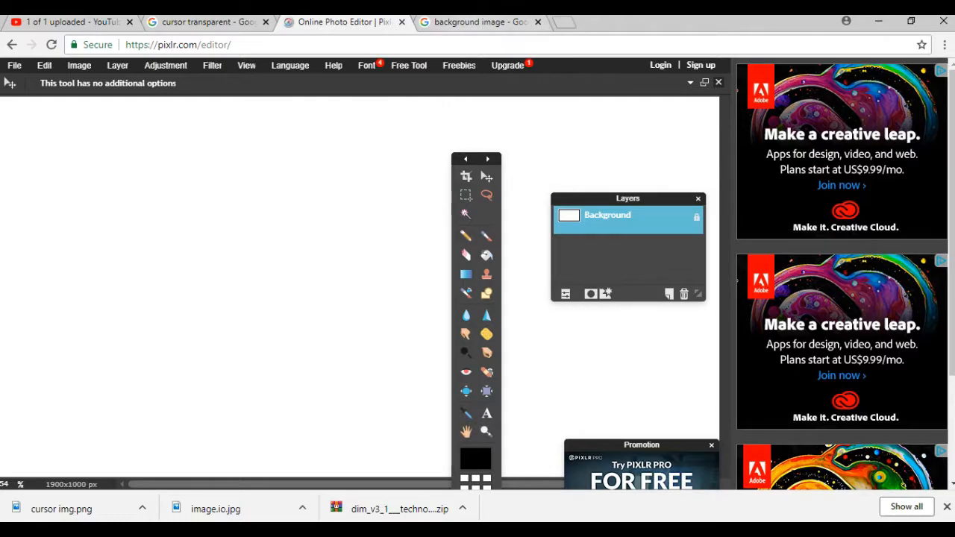
left_click(475, 22)
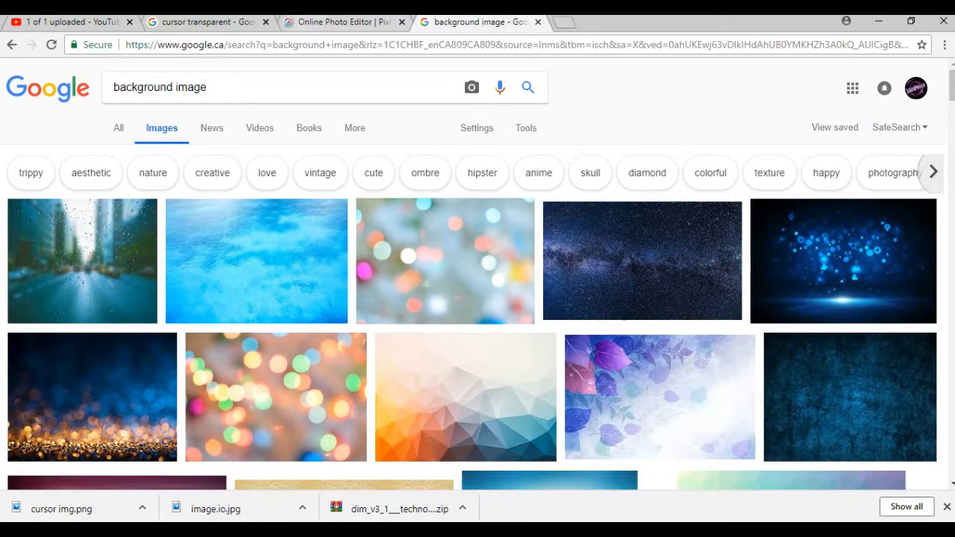
left_click(342, 22)
Open the image.io picture from the Images folder as the background.
left_click(14, 65)
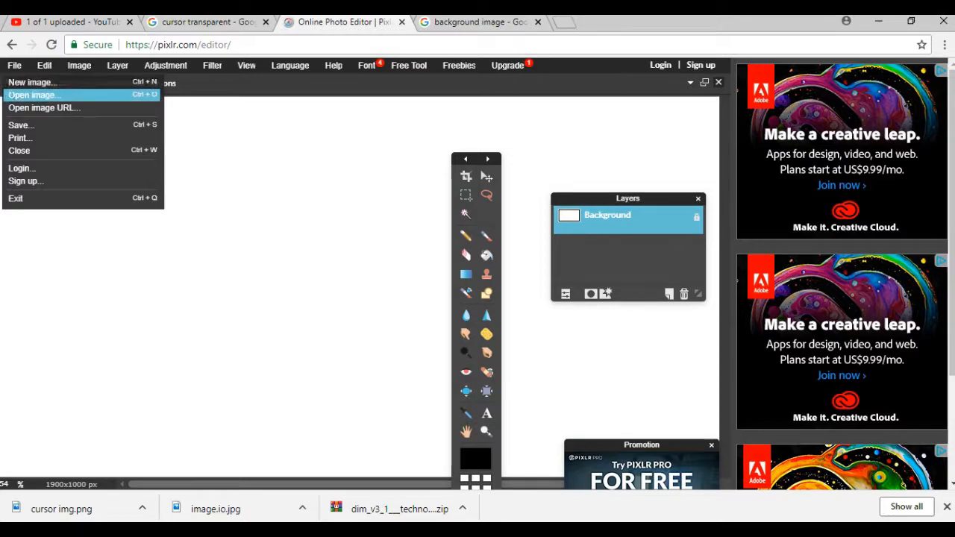
left_click(58, 96)
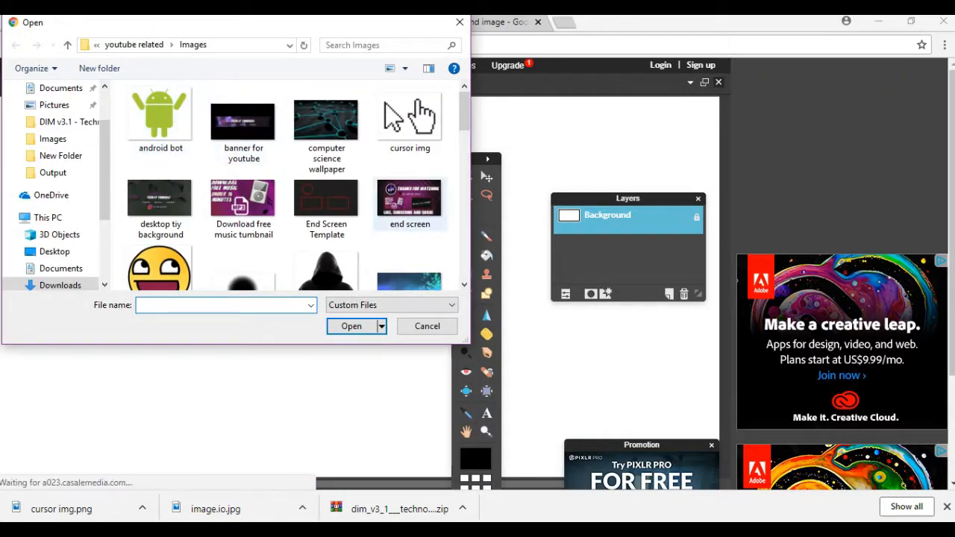
left_click_drag(464, 111, 464, 131)
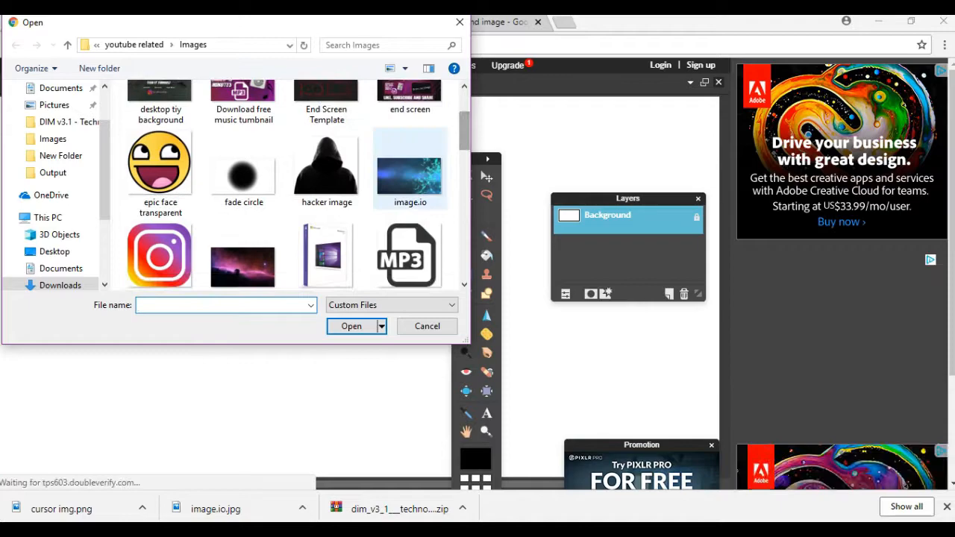
left_click(410, 174)
left_click(352, 326)
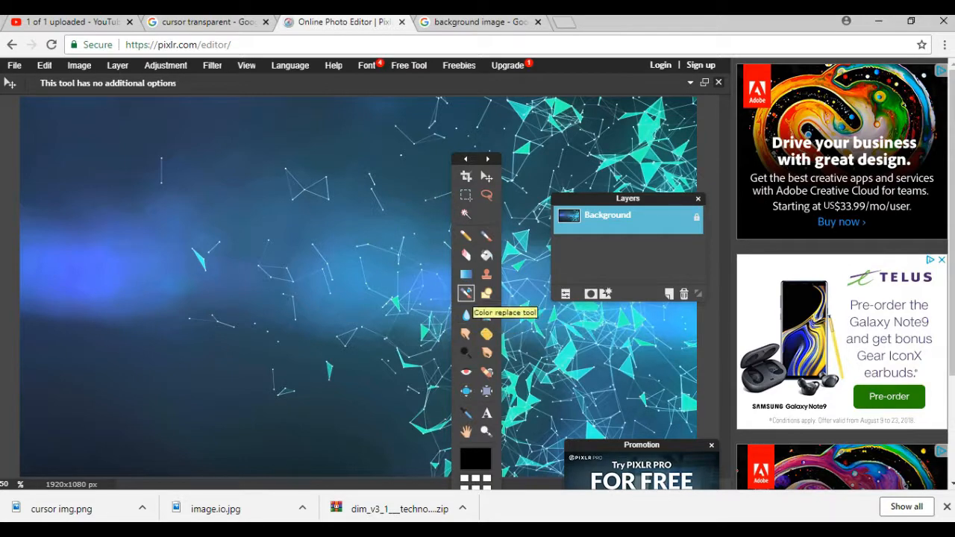
Add a text "How To Change" on the background image.
left_click(487, 413)
left_click(210, 250)
type("How To Change")
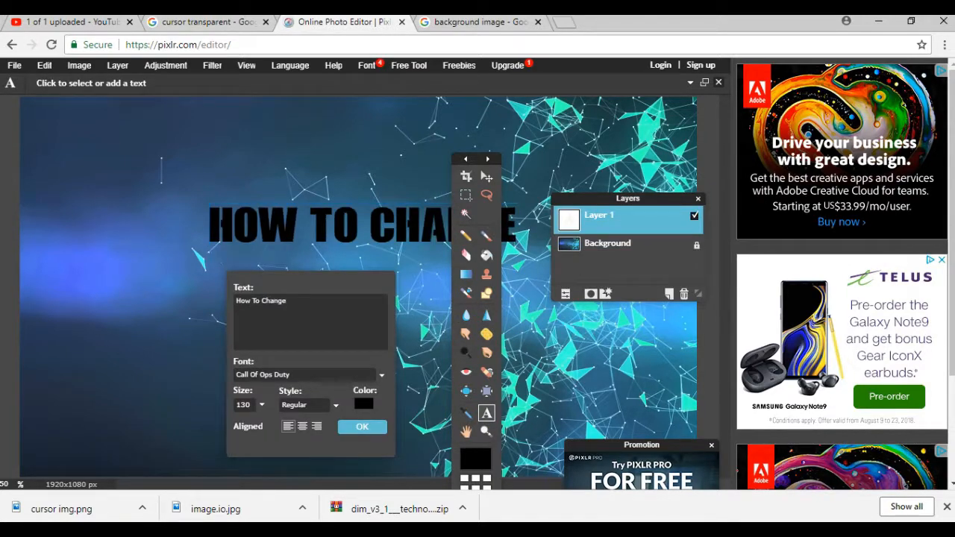
Set the "How To Change" text colour to white.
left_click(363, 403)
left_click_drag(280, 340, 212, 340)
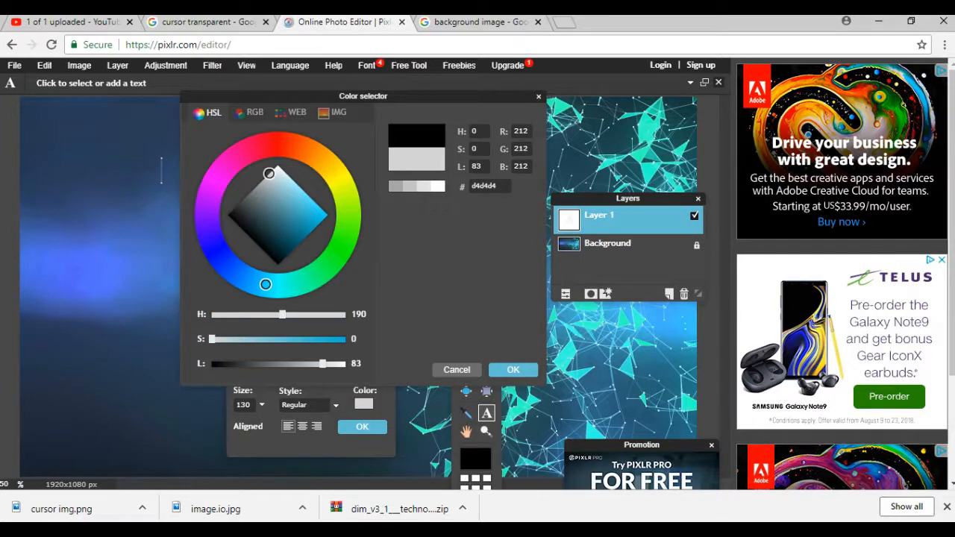
left_click_drag(322, 365, 346, 364)
left_click(514, 370)
Set the text style to Italic and move the text to the top-left corner.
left_click(336, 405)
left_click(305, 447)
left_click_drag(407, 242, 219, 137)
Apply drop shadow and inner shadow layer styles to the "How To Change" text layer and commit the text.
right_click(612, 204)
right_click(609, 217)
left_click(647, 331)
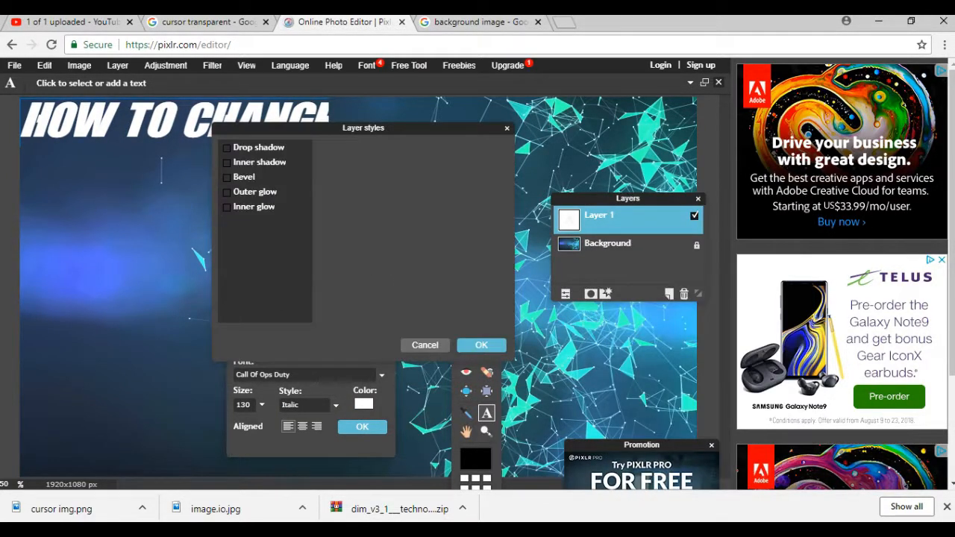
left_click(227, 162)
left_click(227, 177)
left_click(227, 192)
left_click(227, 207)
left_click(227, 148)
left_click(230, 162)
left_click(227, 177)
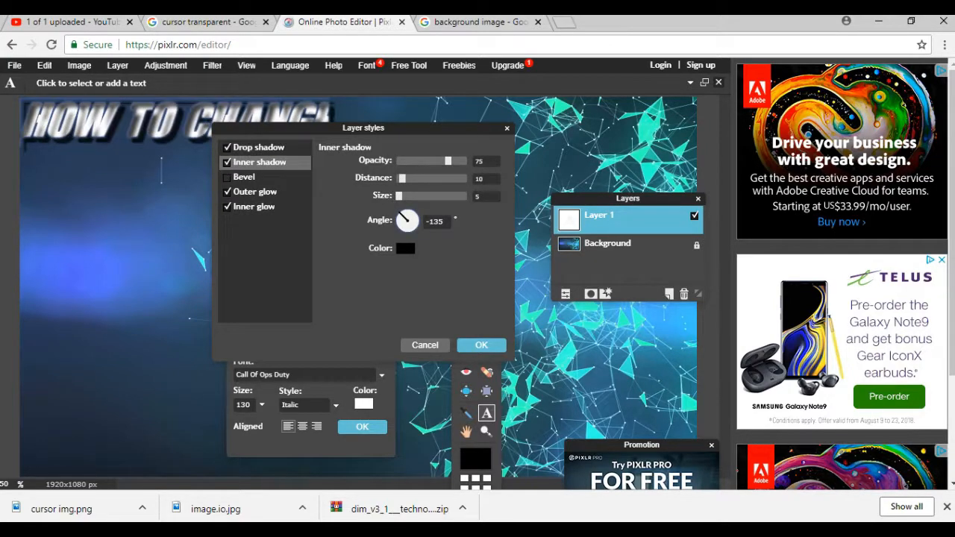
left_click(227, 192)
left_click(227, 207)
left_click(482, 345)
left_click(361, 427)
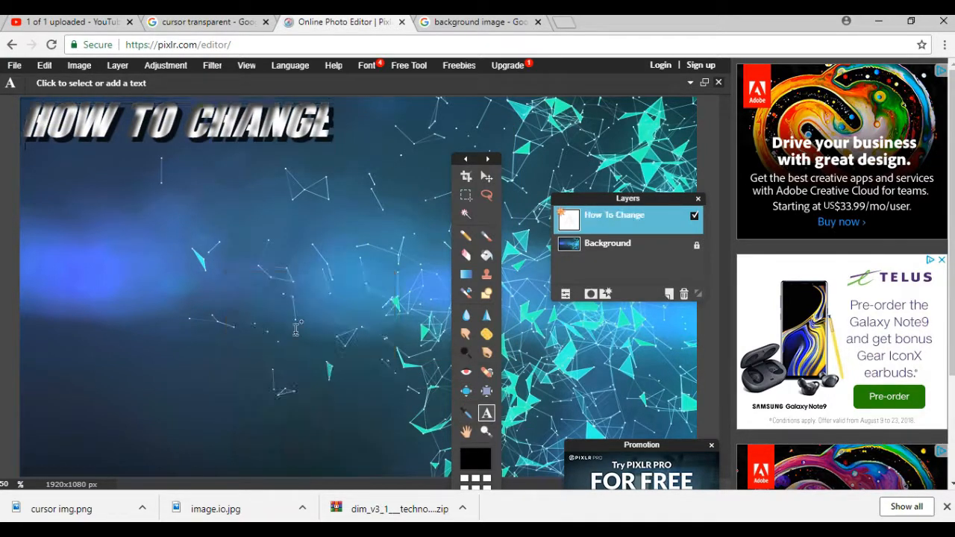
Add a second text reading "Your Cursor".
left_click(259, 317)
type("Your Curssor")
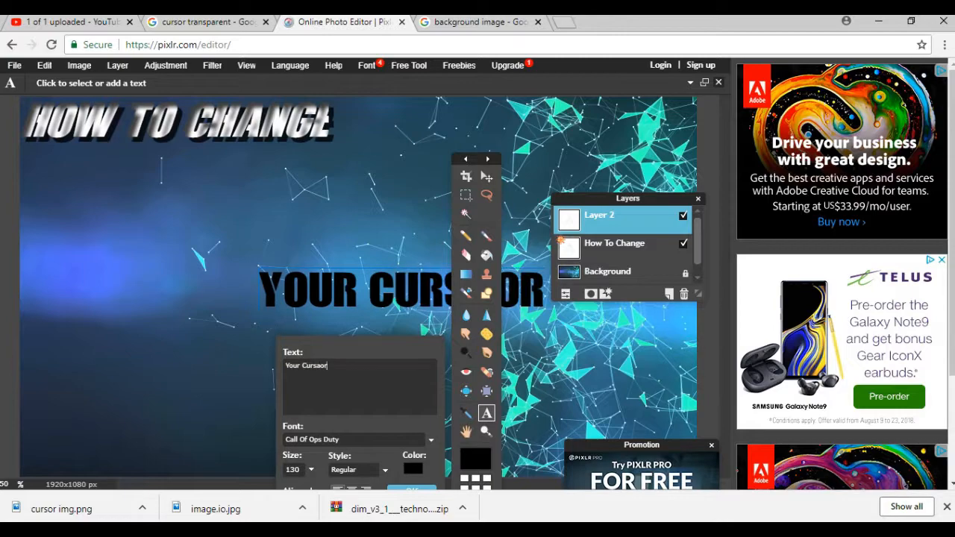
key("BackSpace")
key("BackSpace")
key("BackSpace")
key("BackSpace")
type("sor")
Make the "Your Cursor" text white and Italic.
left_click(412, 469)
left_click(278, 166)
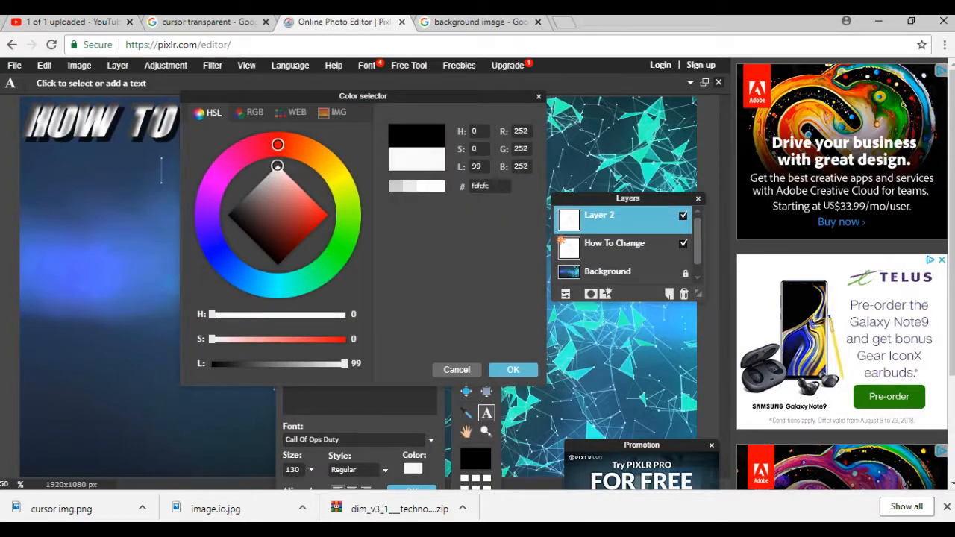
left_click(514, 370)
left_click(384, 470)
left_click_drag(381, 455, 273, 339)
left_click(276, 353)
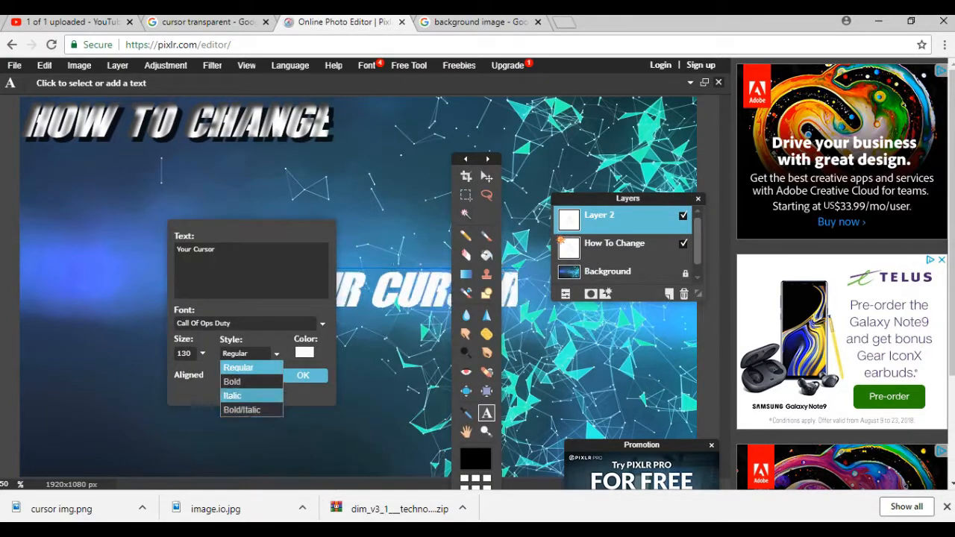
left_click(233, 394)
Apply drop shadow and inner shadow layer styles to the "Your Cursor" layer.
right_click(624, 196)
left_click(664, 330)
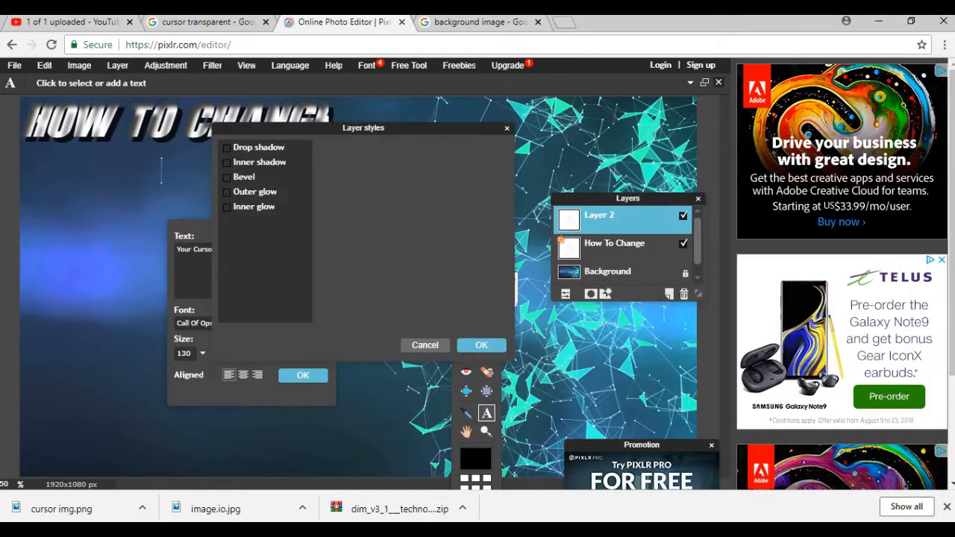
left_click(228, 147)
left_click(228, 162)
left_click(481, 345)
Move "Your Cursor" beneath the first title line and commit the text.
left_click_drag(277, 393, 325, 426)
left_click_drag(399, 294, 157, 168)
left_click(438, 450)
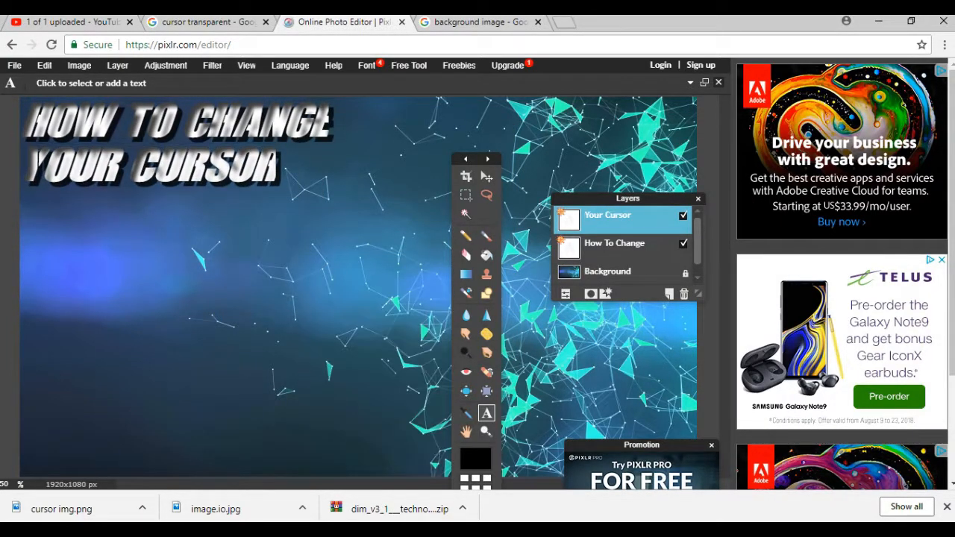
Add a third text "Under 3 minutes" in Italic and white.
left_click(279, 339)
type("Under 3 minutes")
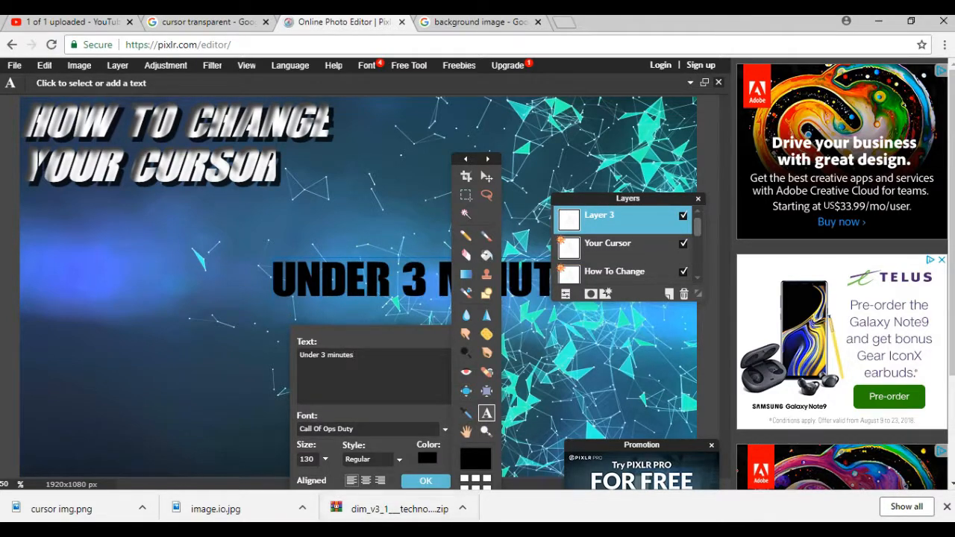
left_click(373, 459)
left_click(320, 377)
left_click(377, 335)
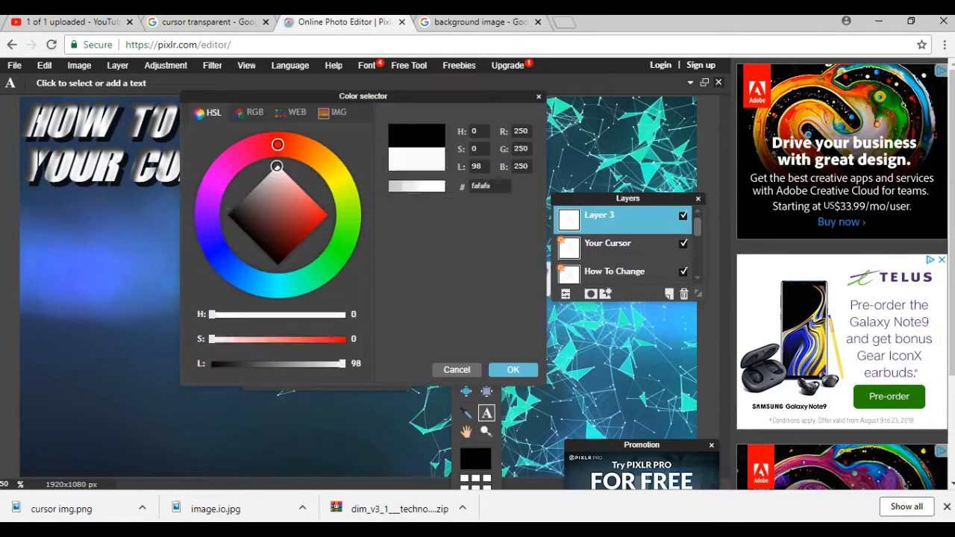
left_click_drag(277, 167, 277, 162)
left_click(513, 370)
Apply drop shadow and bevel styles to "Under 3 minutes" and place it as the third title line.
left_click_drag(362, 209, 316, 308)
left_click(606, 293)
left_click(229, 147)
left_click(229, 177)
left_click(482, 345)
left_click_drag(354, 282, 101, 215)
left_click(362, 455)
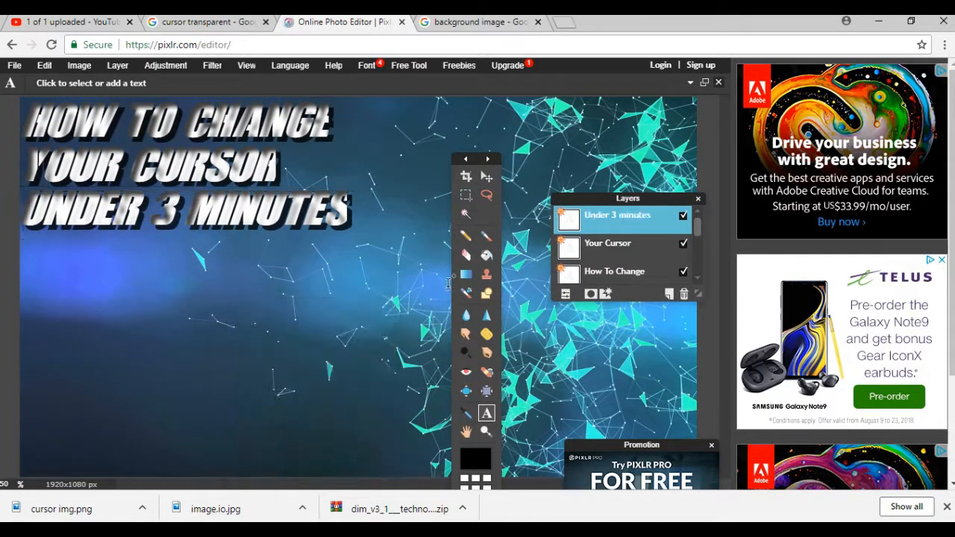
Open the cursor img picture as a new layer.
left_click(79, 65)
left_click(146, 126)
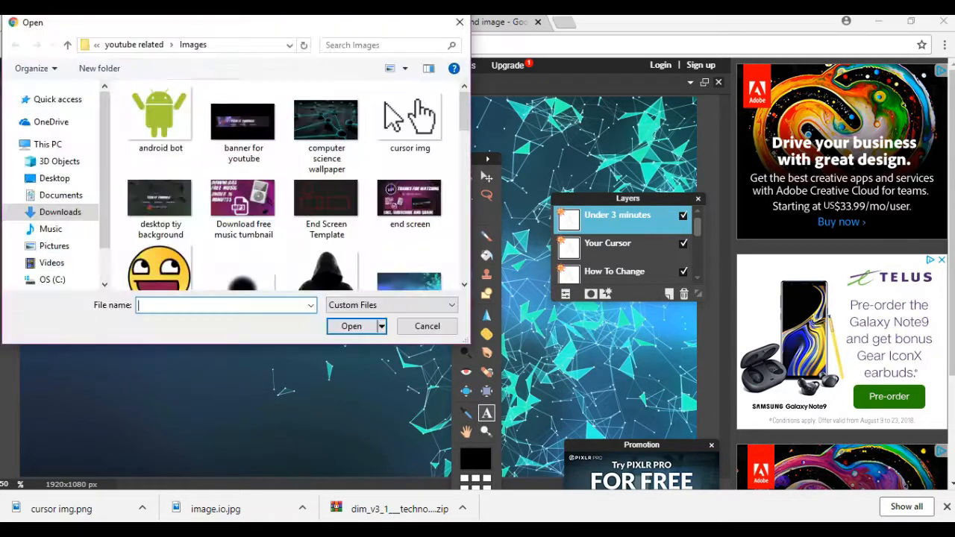
double_click(403, 113)
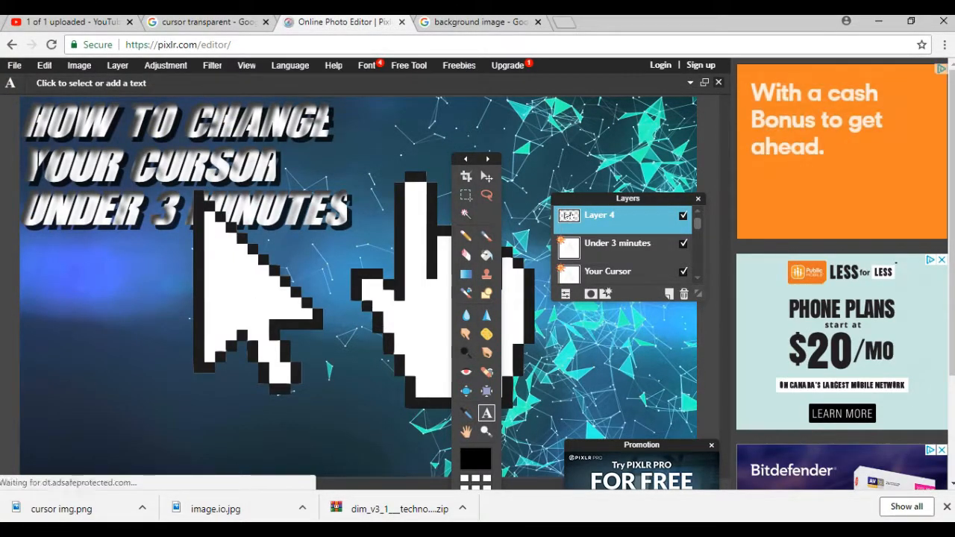
Shrink the cursor layer with Free transform and move it to the lower-left corner.
left_click(486, 176)
left_click_drag(251, 304, 181, 321)
left_click(45, 66)
left_click(69, 168)
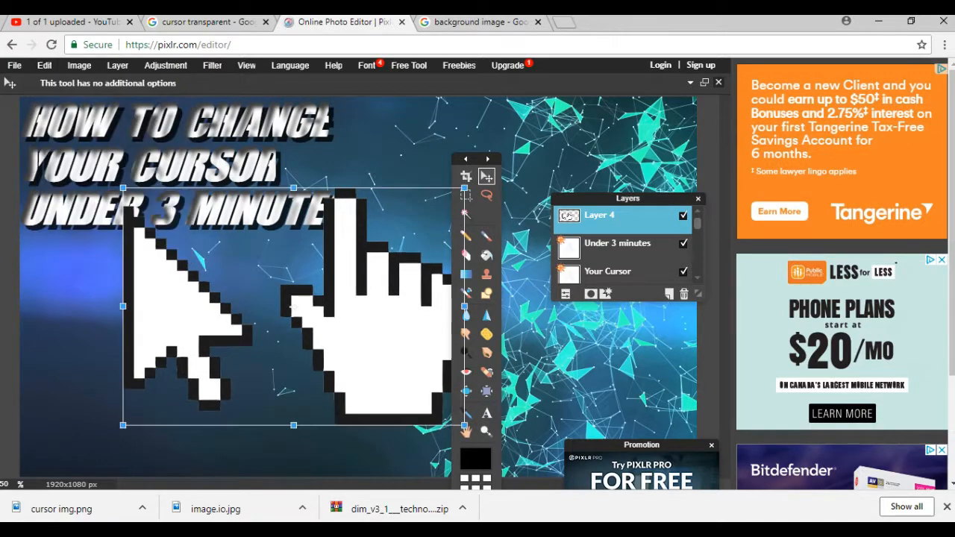
left_click_drag(123, 189, 188, 234)
left_click_drag(325, 298, 241, 297)
left_click_drag(154, 245, 154, 252)
left_click_drag(282, 252, 301, 240)
left_click_drag(222, 319, 238, 360)
left_click_drag(317, 279, 341, 261)
mouse_move(285, 356)
left_mouse_down()
mouse_move(291, 334)
mouse_move(284, 346)
left_mouse_up()
left_click_drag(338, 251, 302, 277)
left_click_drag(238, 366, 206, 381)
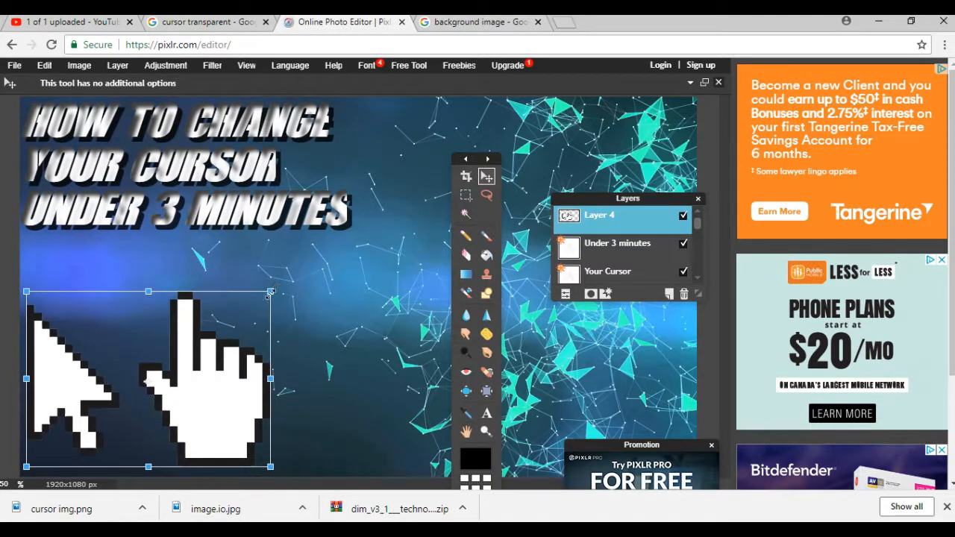
left_click_drag(270, 291, 253, 304)
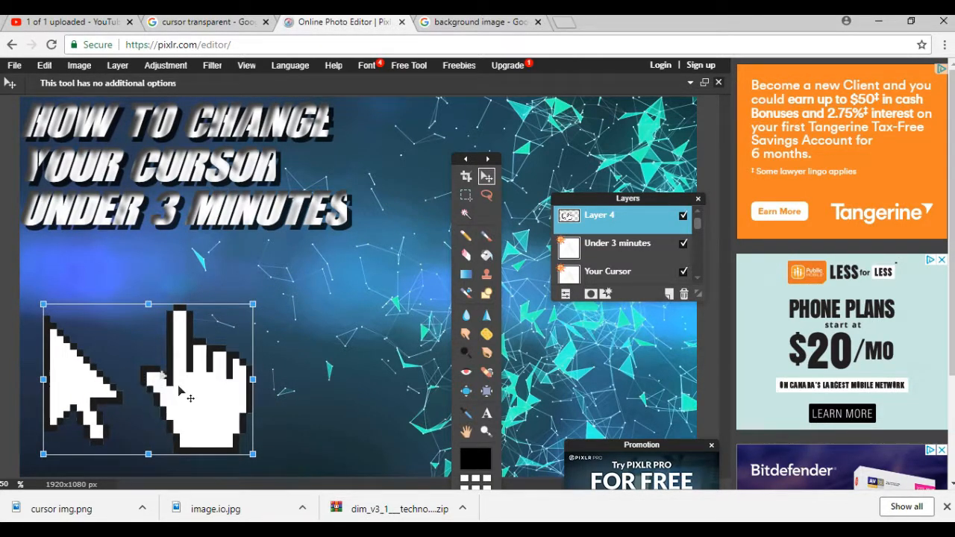
left_click_drag(187, 396, 167, 413)
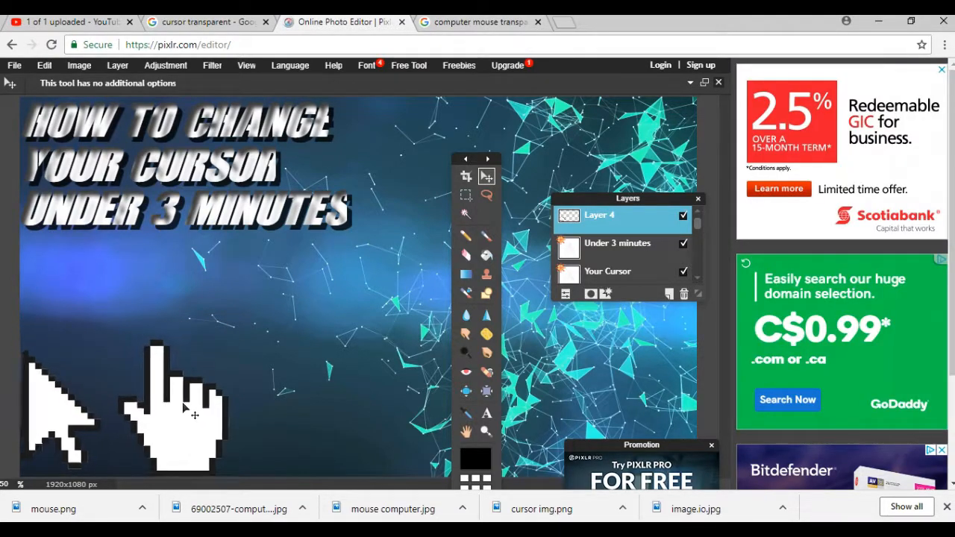
left_click_drag(183, 403, 195, 371)
Enlarge the cursor layer with Free transform and reposition it in the lower-left area.
left_click(45, 66)
left_click(67, 179)
left_click_drag(242, 312, 296, 269)
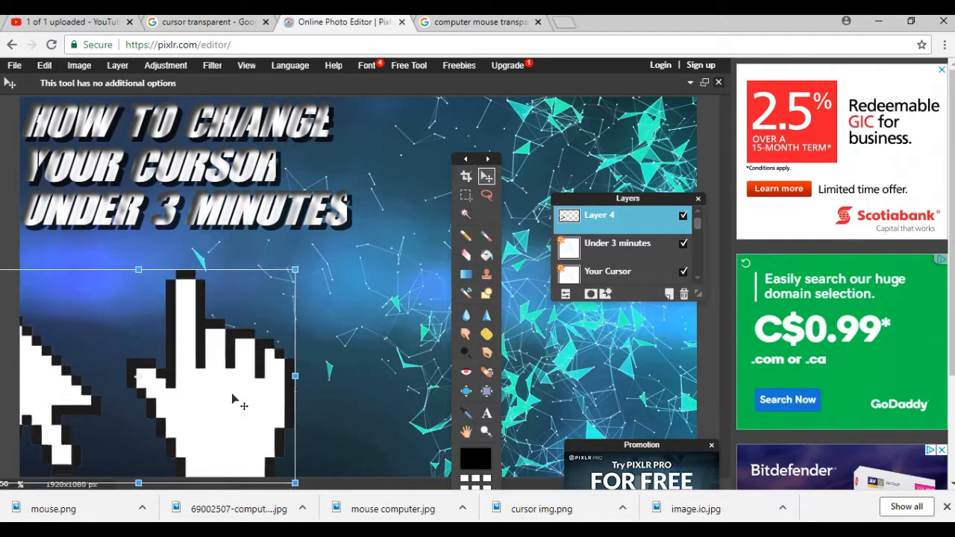
left_click_drag(233, 399, 276, 387)
key("Return")
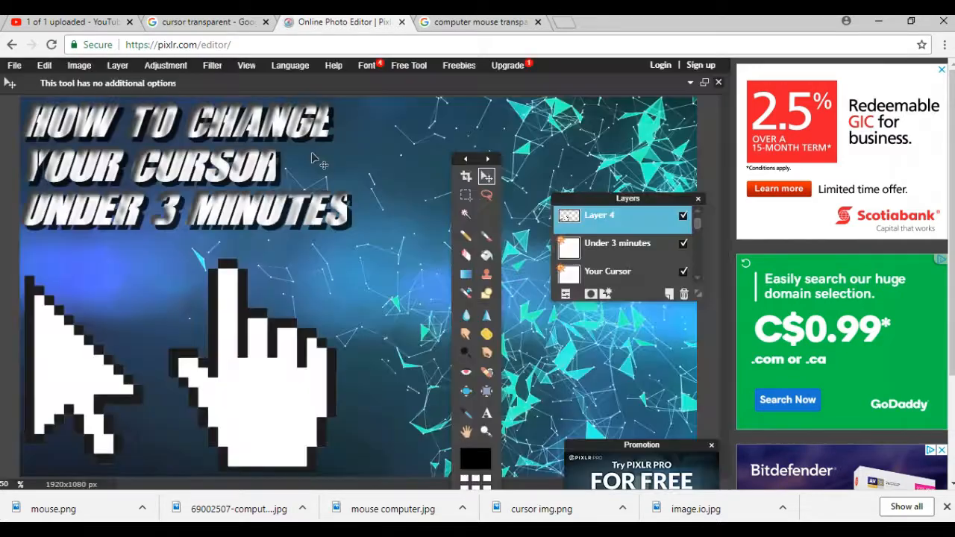
left_click(117, 65)
left_click(145, 125)
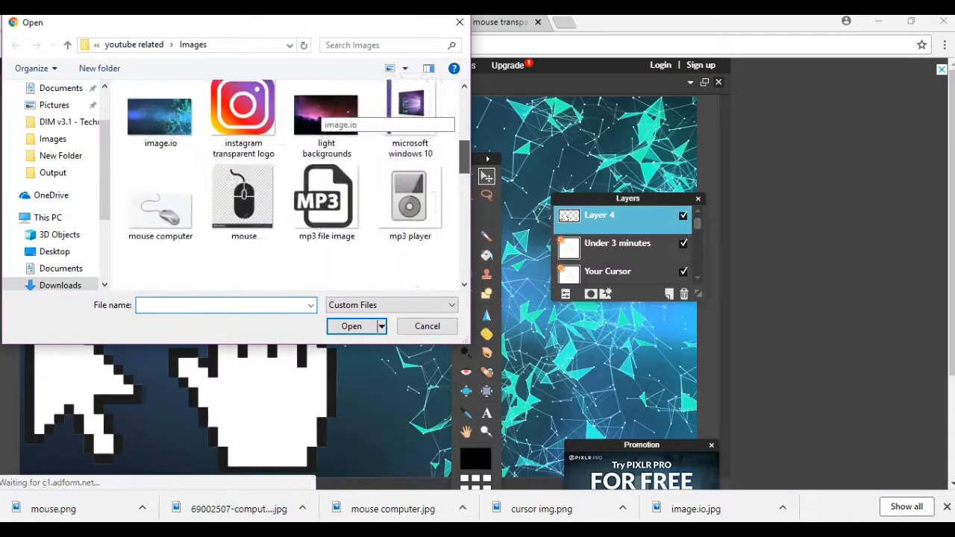
left_click_drag(464, 157, 464, 264)
left_click(427, 326)
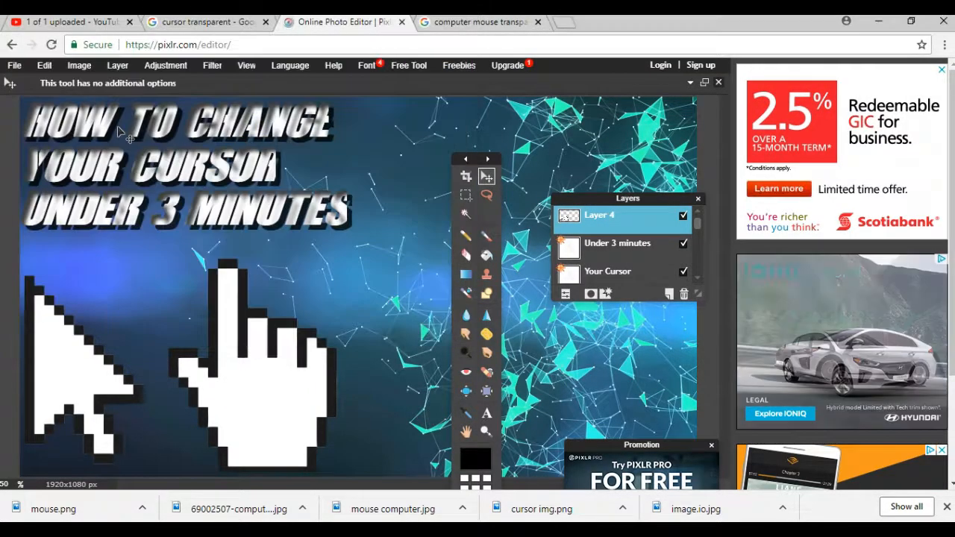
Paste the logo image, shrink it and place it in the top-right corner, applying the changes.
left_click(44, 65)
left_click(53, 166)
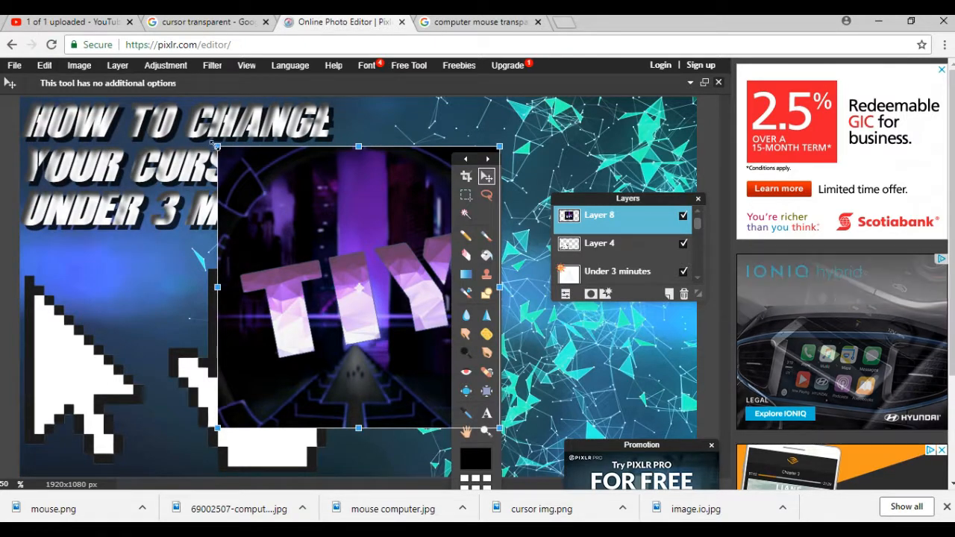
left_click_drag(214, 144, 256, 200)
left_click_drag(373, 279, 627, 176)
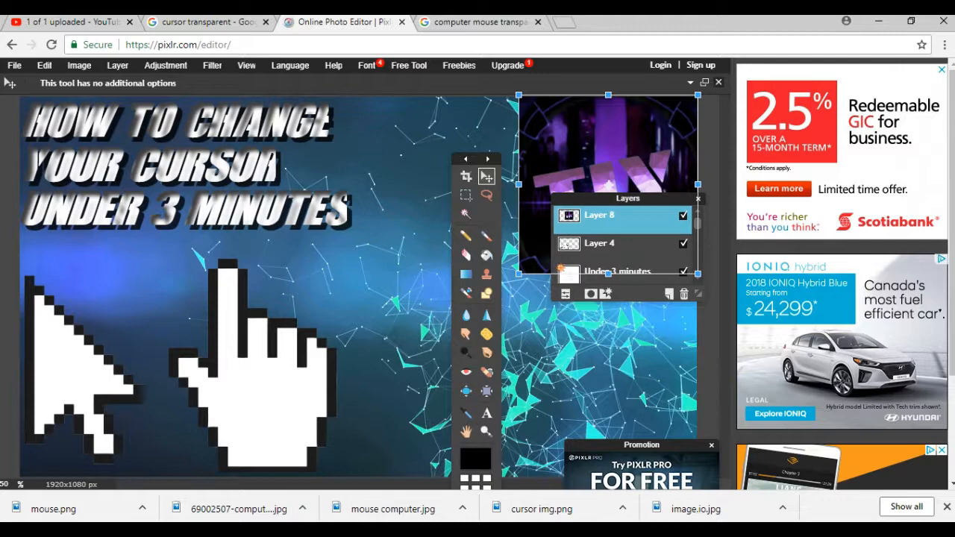
left_click(703, 198)
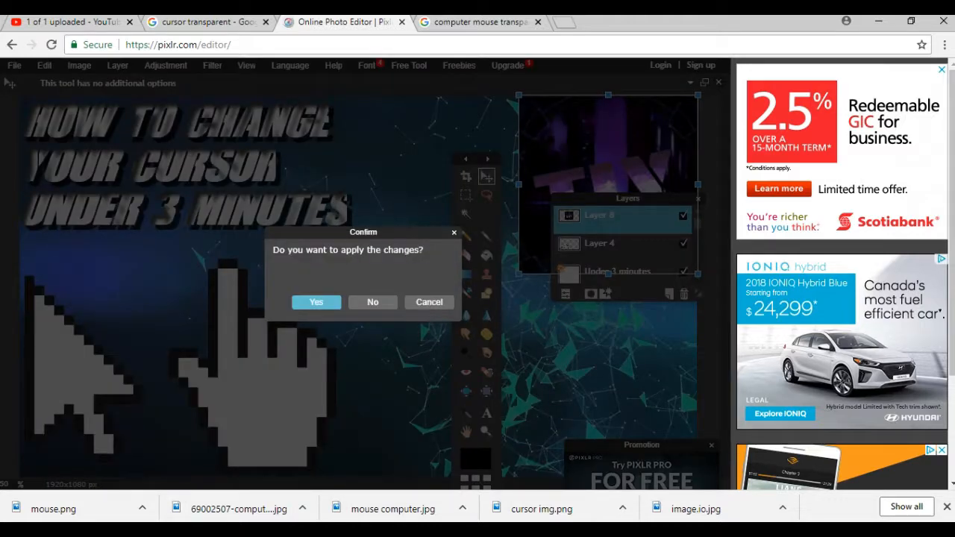
key("Return")
left_click(465, 214)
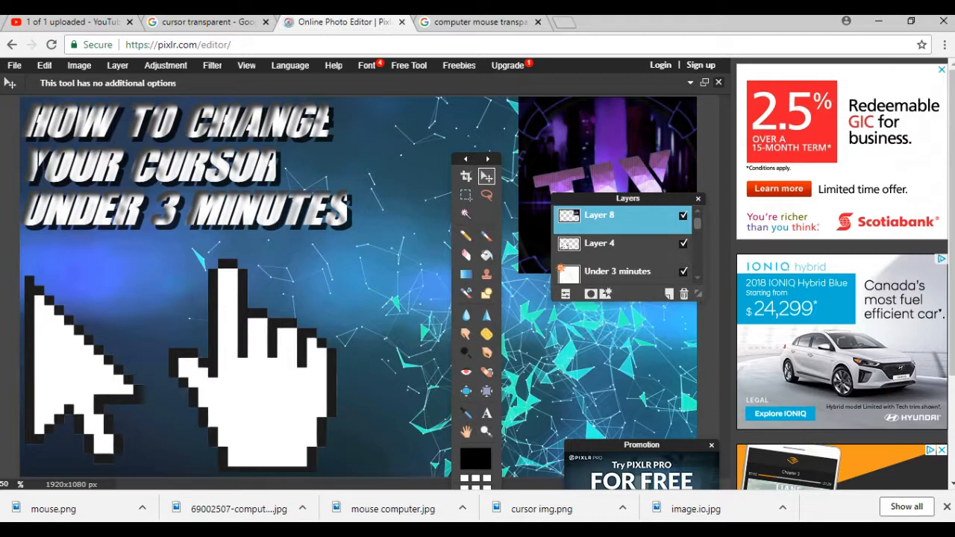
Save the image as a JPEG with quality raised to 100.
left_click(14, 65)
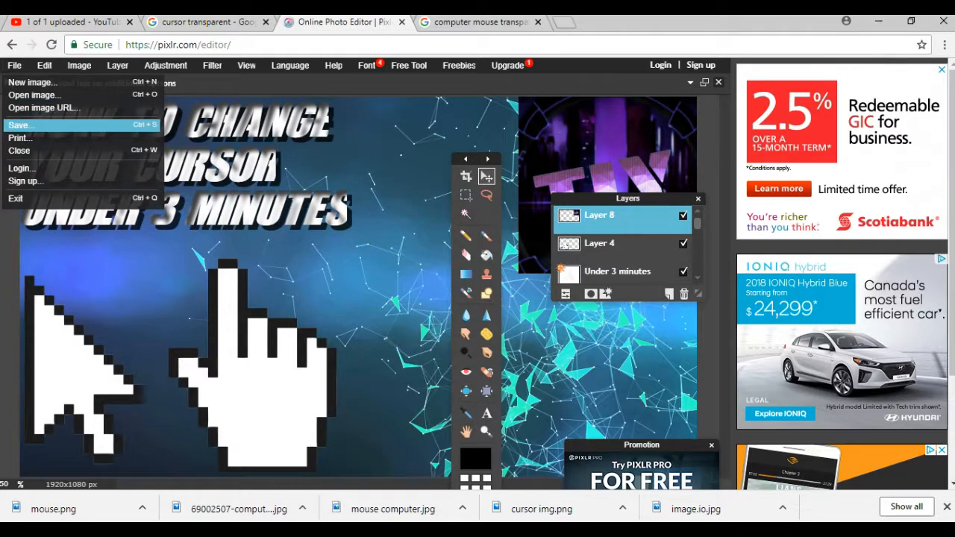
left_click(19, 124)
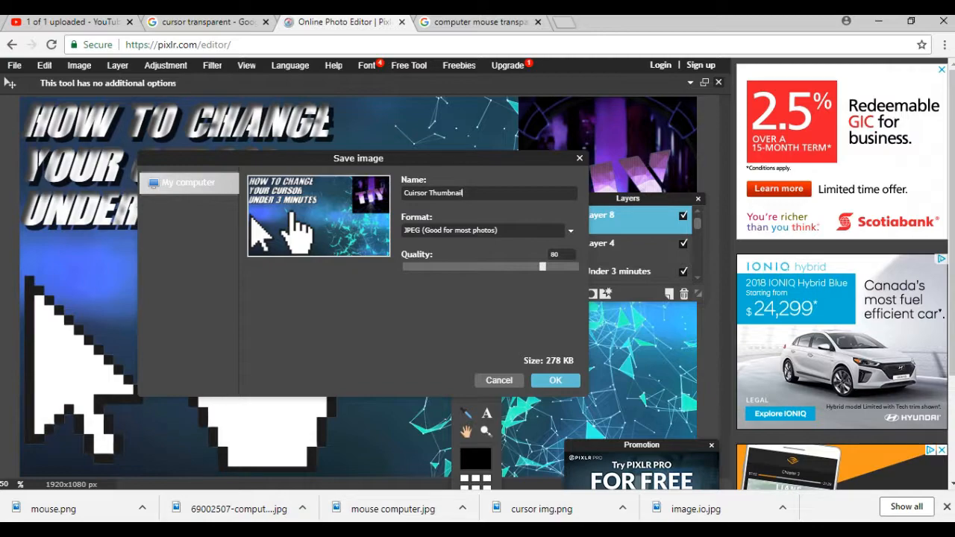
left_click_drag(542, 266, 580, 266)
left_click(555, 380)
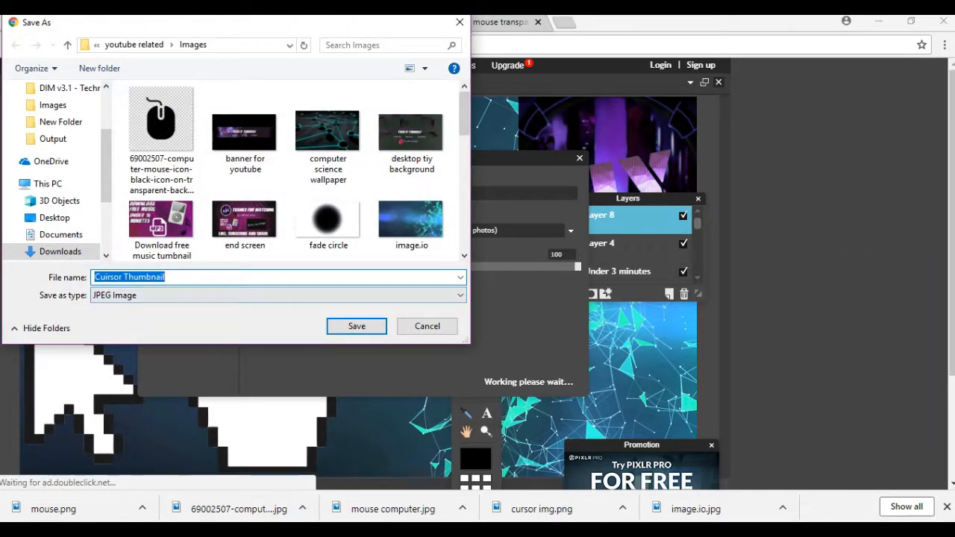
Correct the file name to "Cursor Thumbnail" and save it in the Images folder.
left_click(106, 276)
key("Left")
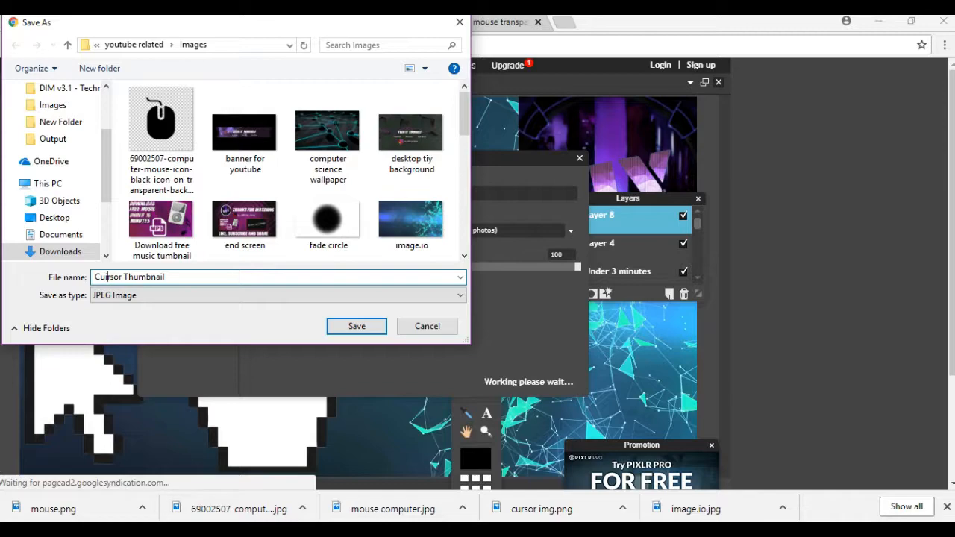
key("BackSpace")
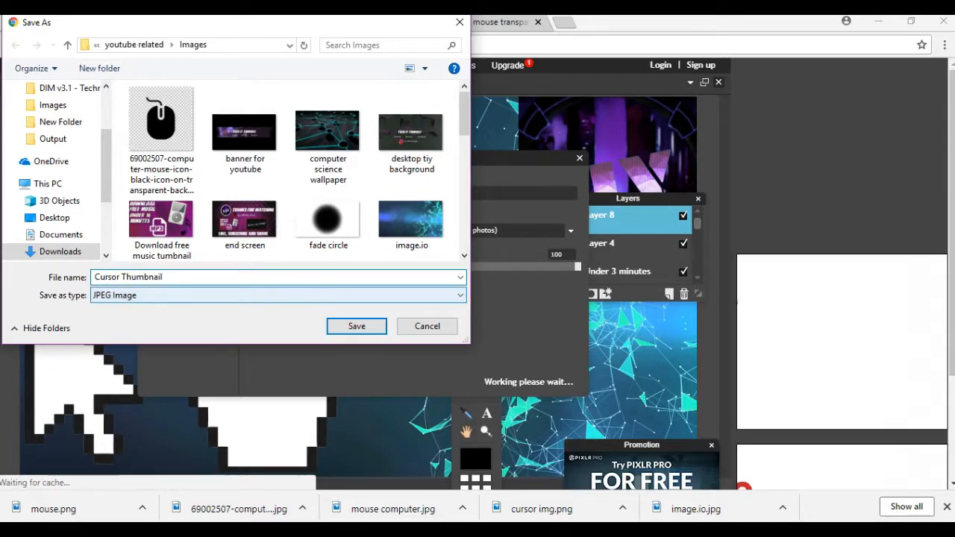
left_click(356, 326)
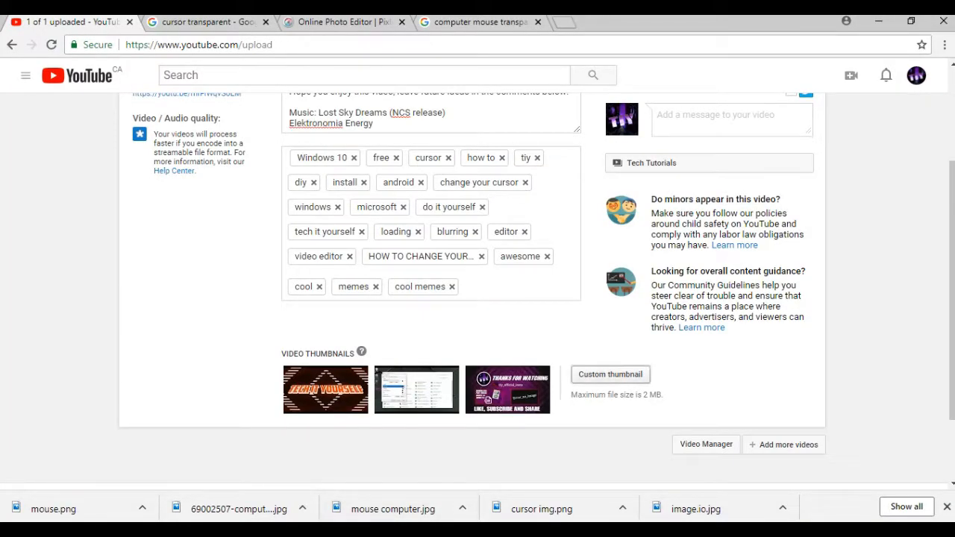
On the YouTube upload page, set "Cursor Thumbnail" as the video's custom thumbnail.
left_click(610, 374)
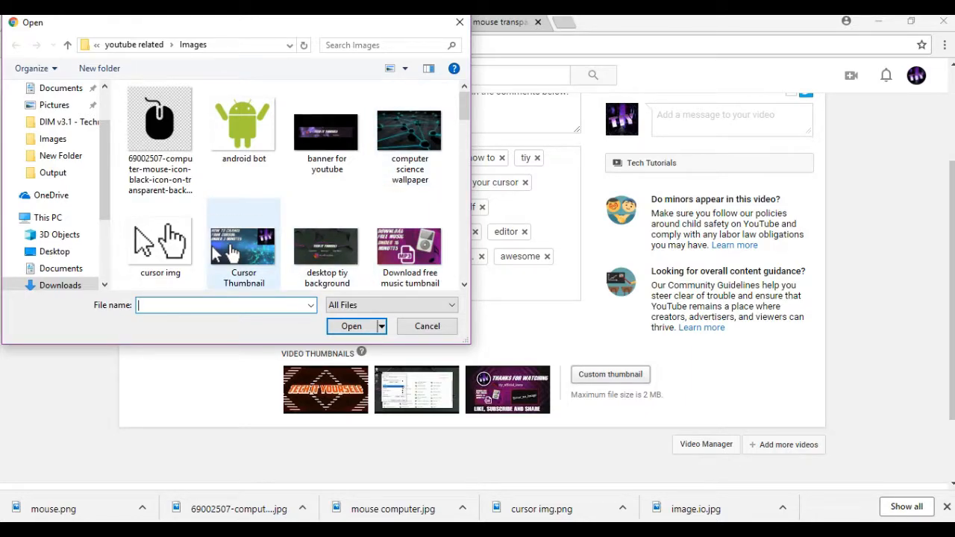
left_click(244, 247)
left_click(352, 326)
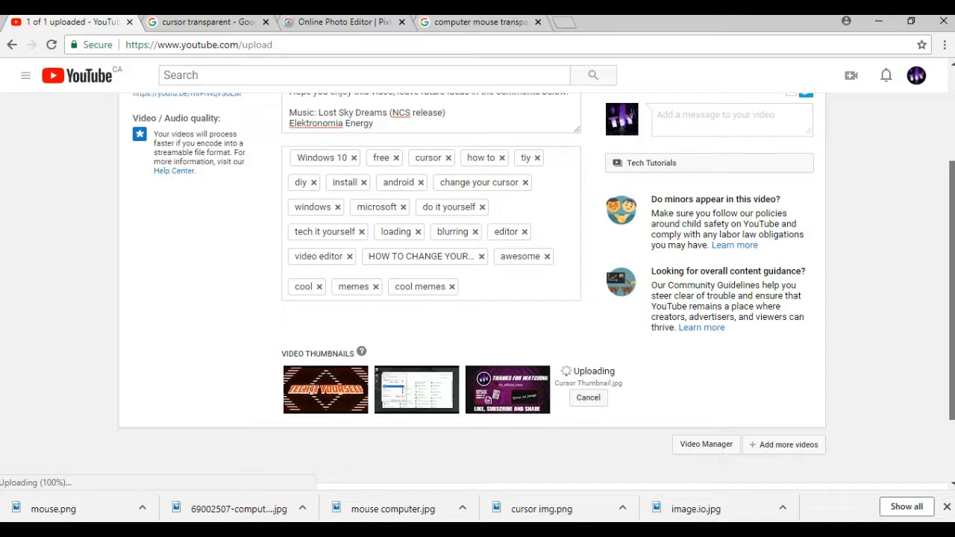
Scroll through the upload page to check the uploaded custom thumbnail.
scroll(477, 291, "up", 3)
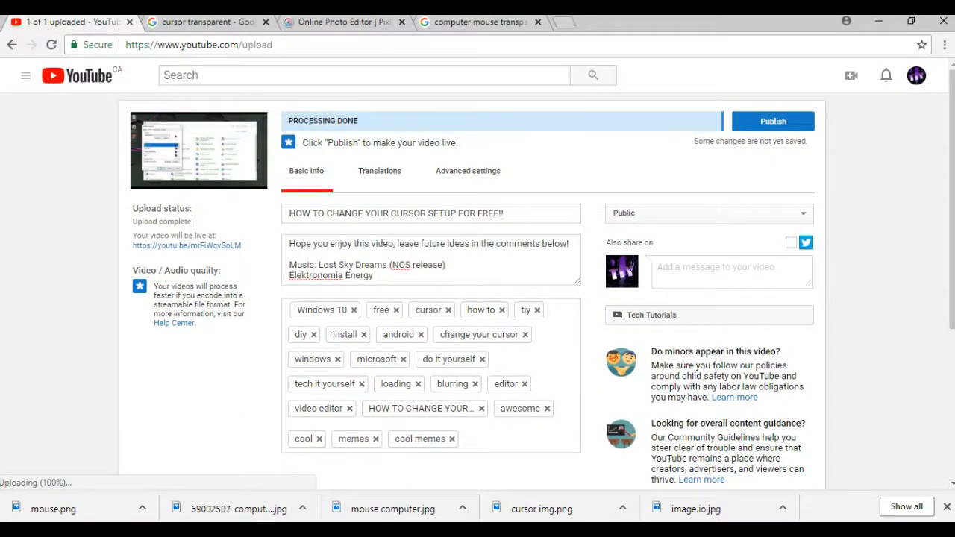
scroll(477, 291, "down", 3)
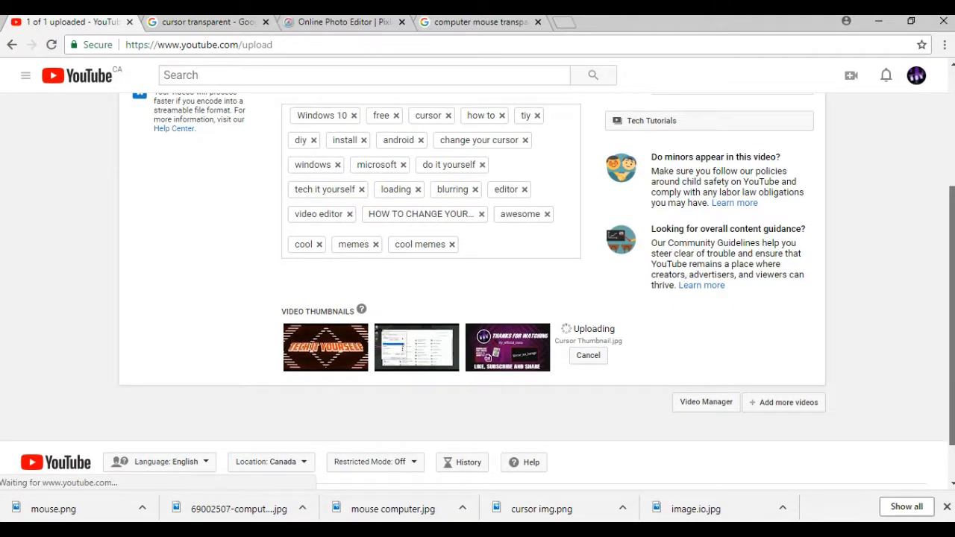
scroll(477, 291, "up", 2)
scroll(477, 291, "down", 1)
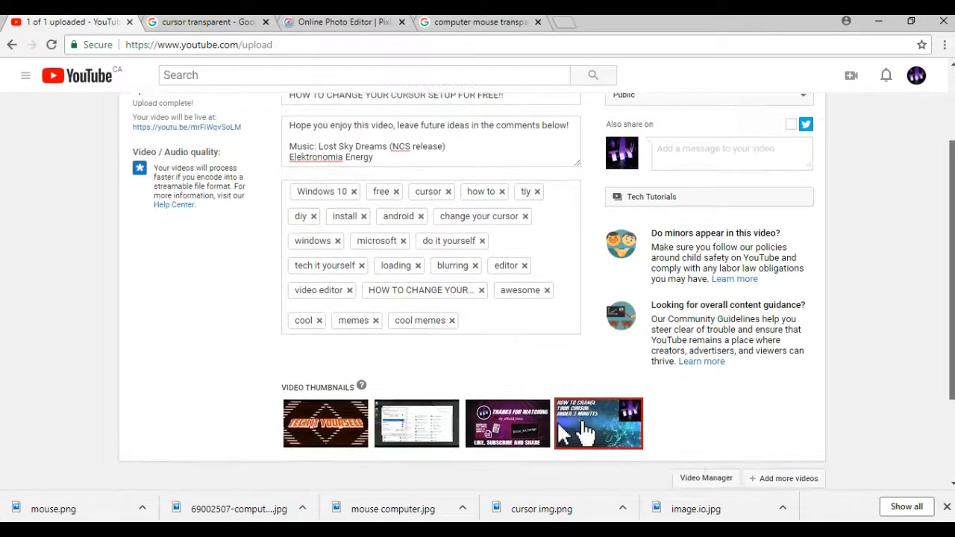
scroll(477, 291, "up", 1)
scroll(585, 420, "up", 1)
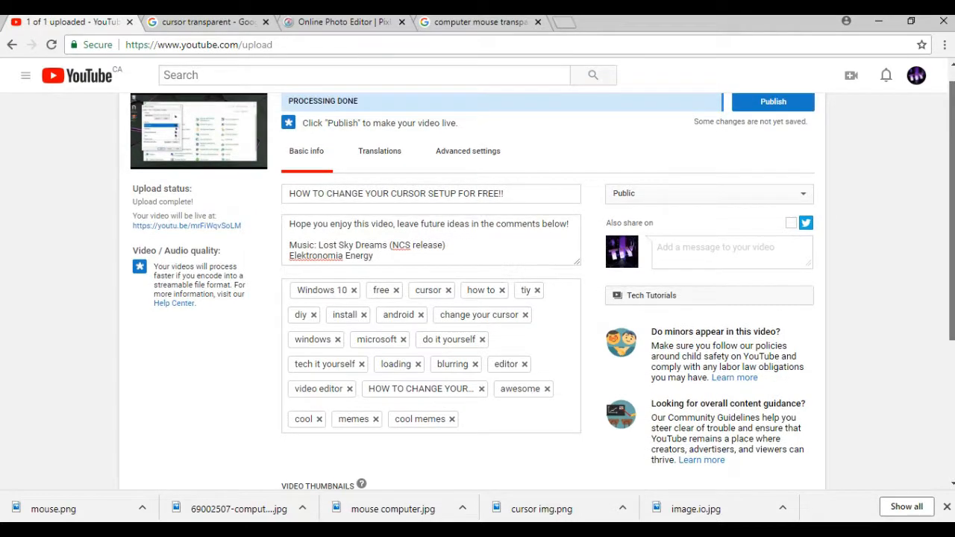
scroll(585, 420, "down", 2)
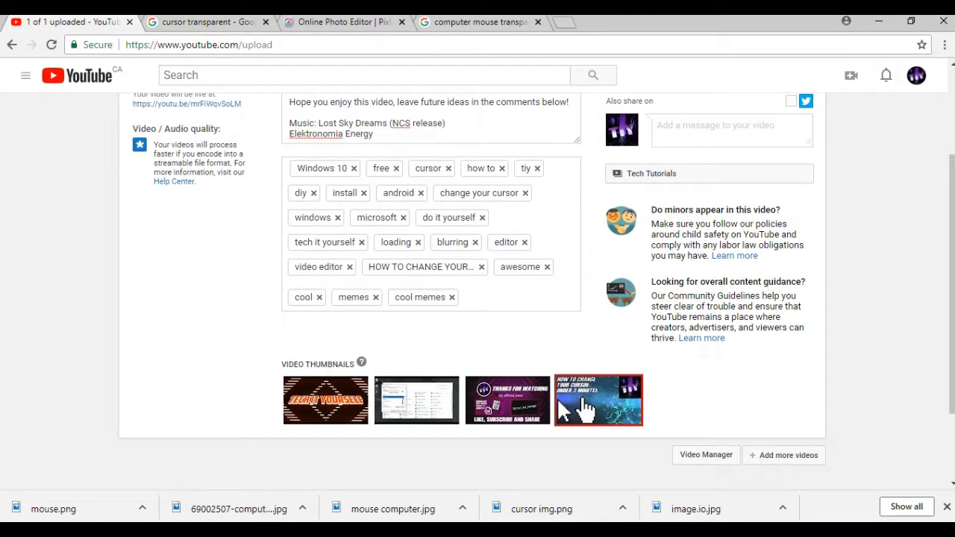